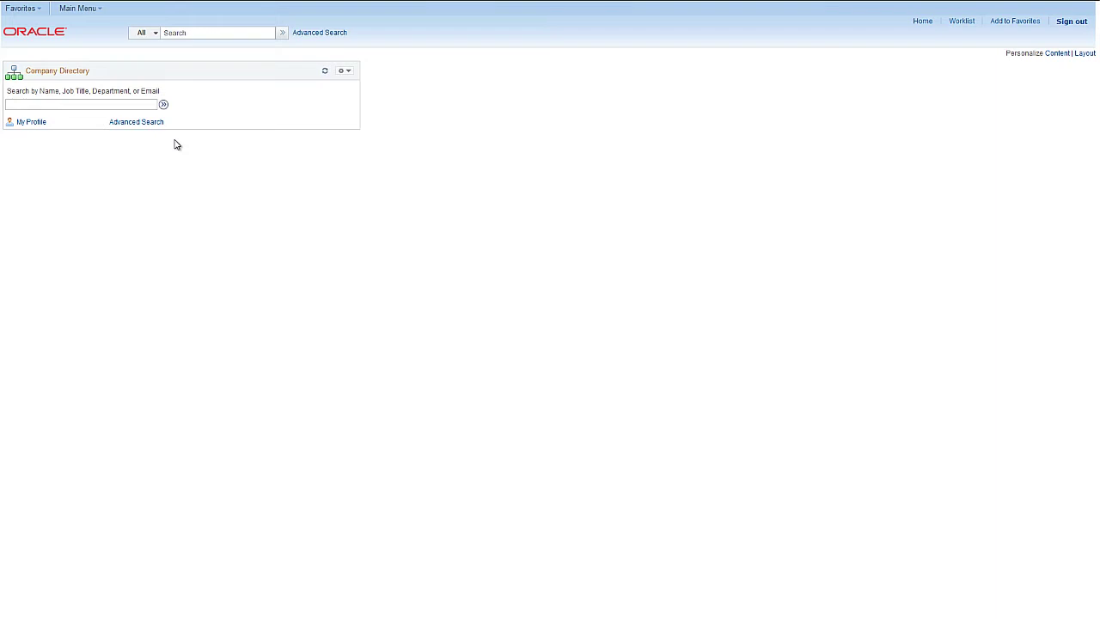
left_click(69, 12)
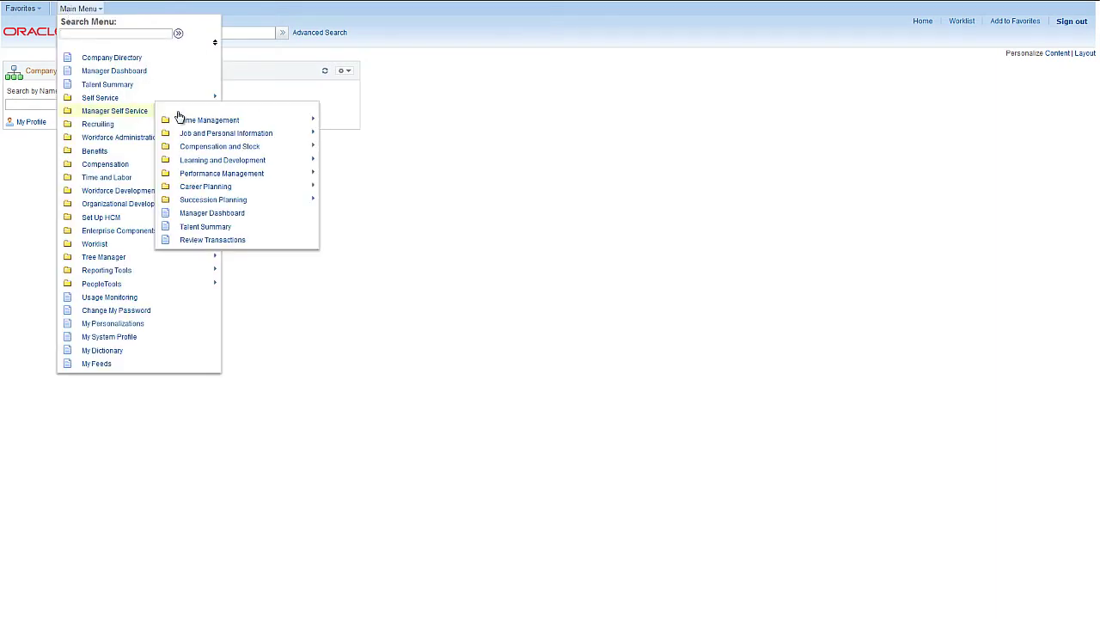
mouse_move(114, 111)
mouse_move(215, 133)
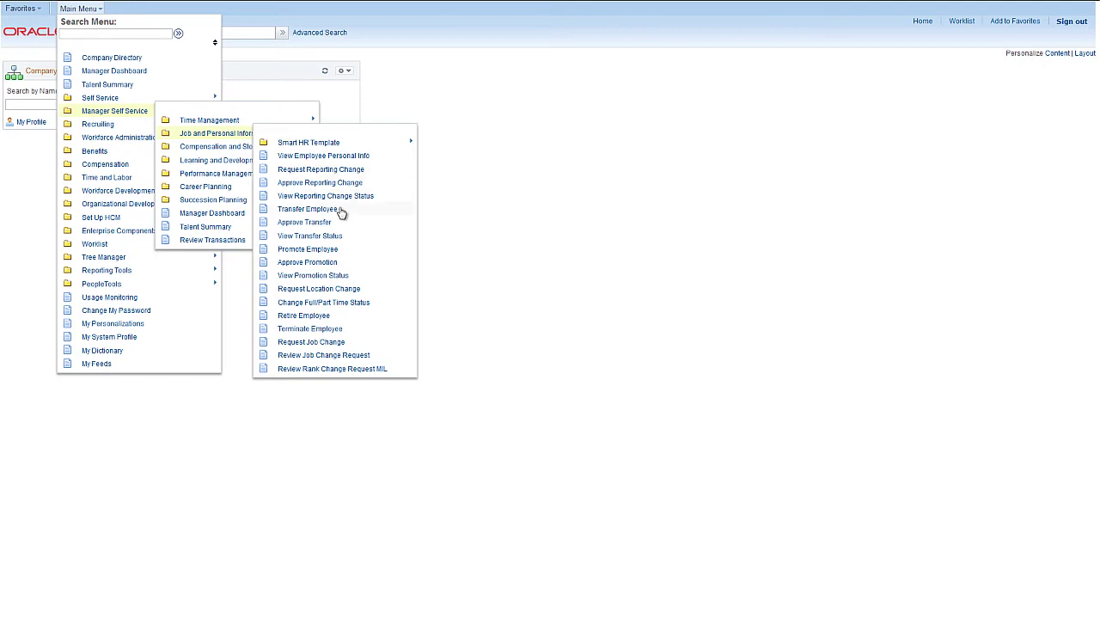
left_click(342, 212)
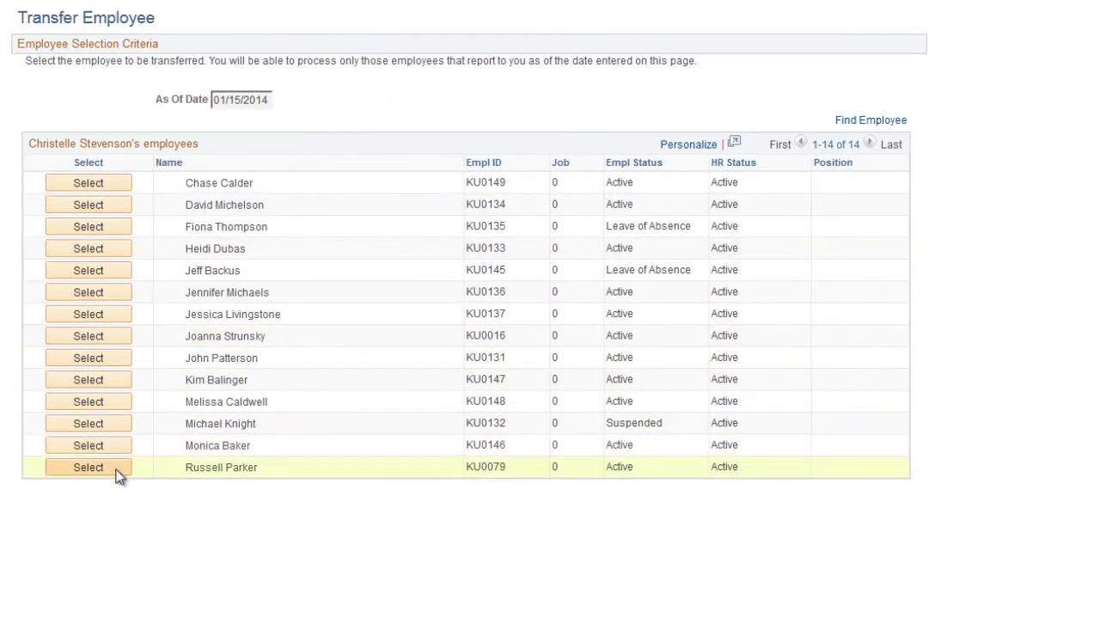
left_click(116, 469)
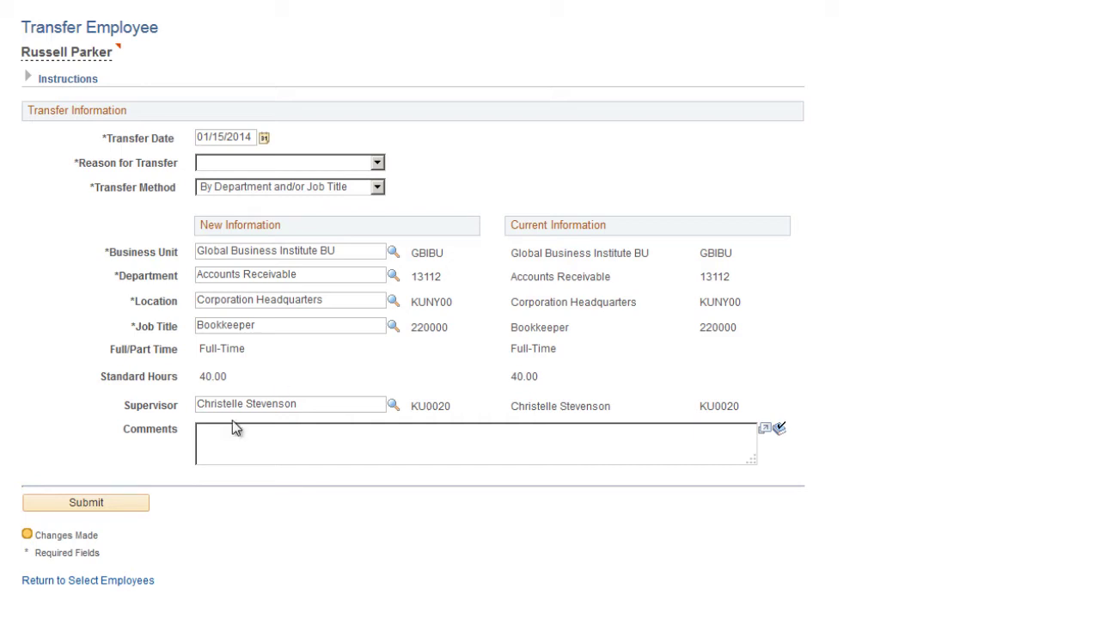
Step: Set the transfer reason to Reorganization and the new department to Corporate Accounting
left_click(377, 162)
left_click(316, 292)
left_click(329, 275)
key("BackSpace")
key("BackSpace")
key("BackSpace")
key("BackSpace")
key("BackSpace")
key("BackSpace")
type("Corporate Accounting")
key("Tab")
key("BackSpace")
key("BackSpace")
key("BackSpace")
key("BackSpace")
key("BackSpace")
key("BackSpace")
Step: Set location to Montreal Office, add an approval-request comment, and submit the transfer
type("Montreal")
left_click(321, 349)
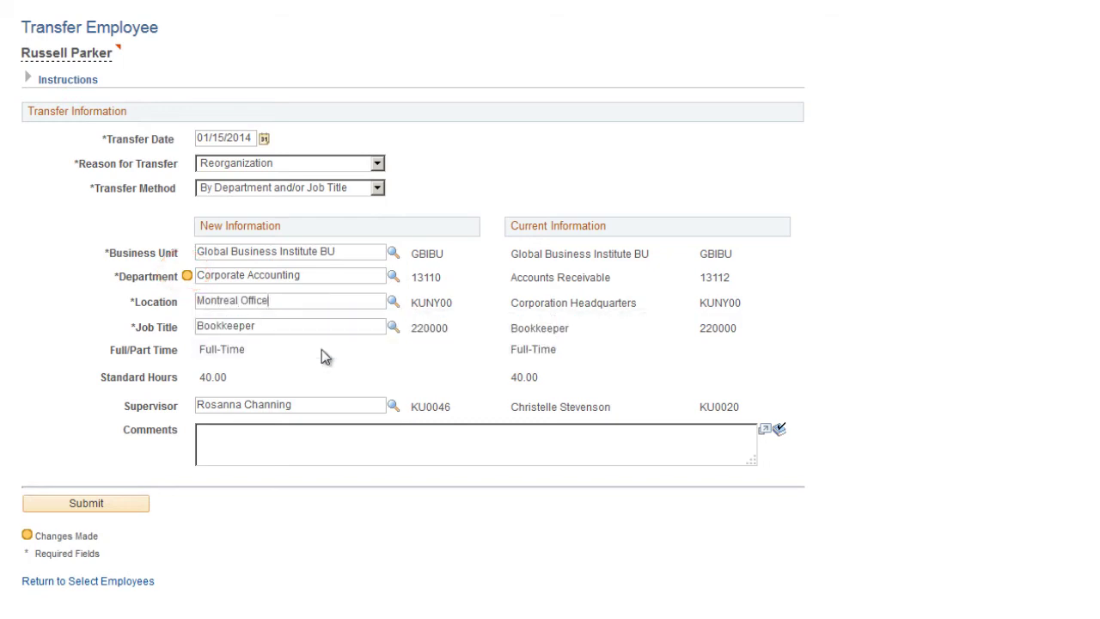
left_click(328, 445)
type("Please approve Russell Parker's transfer to Corporate Accounting.")
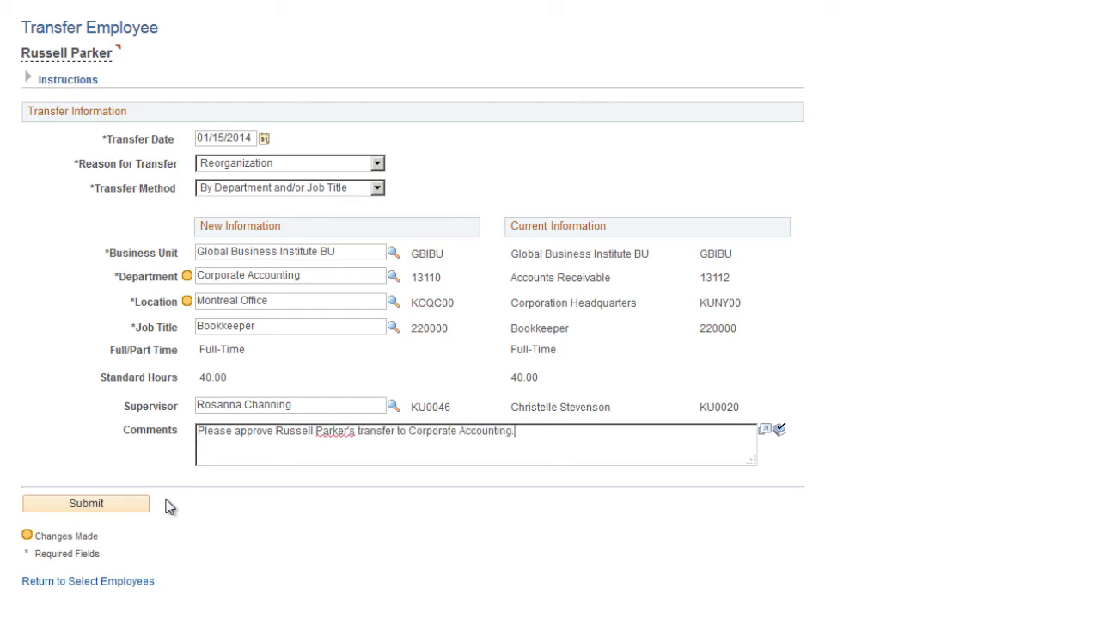
left_click(133, 505)
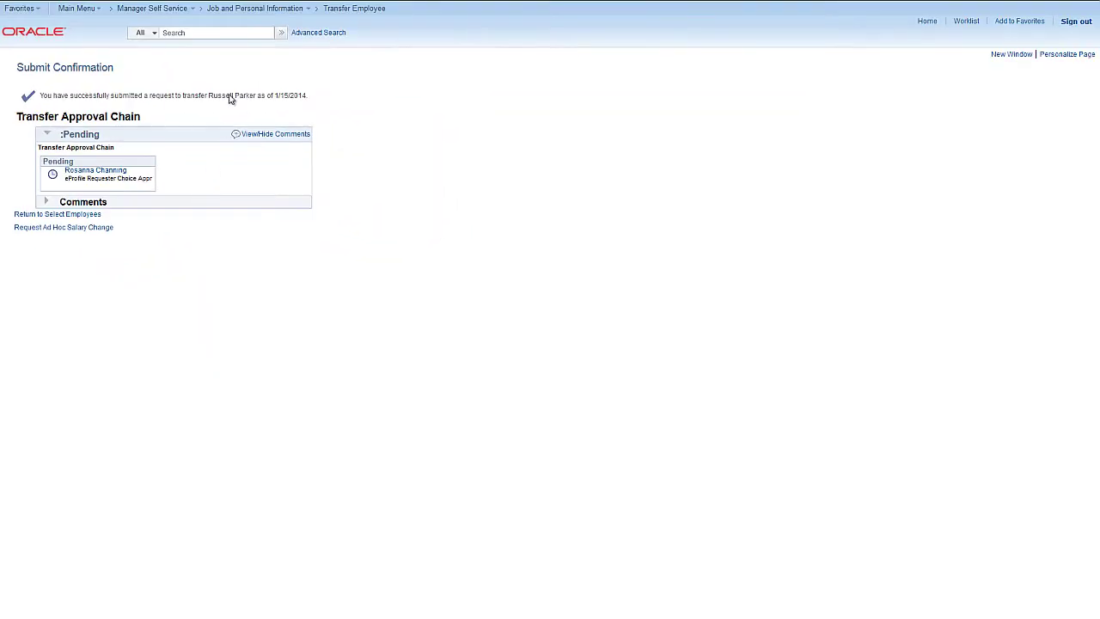
left_click(196, 9)
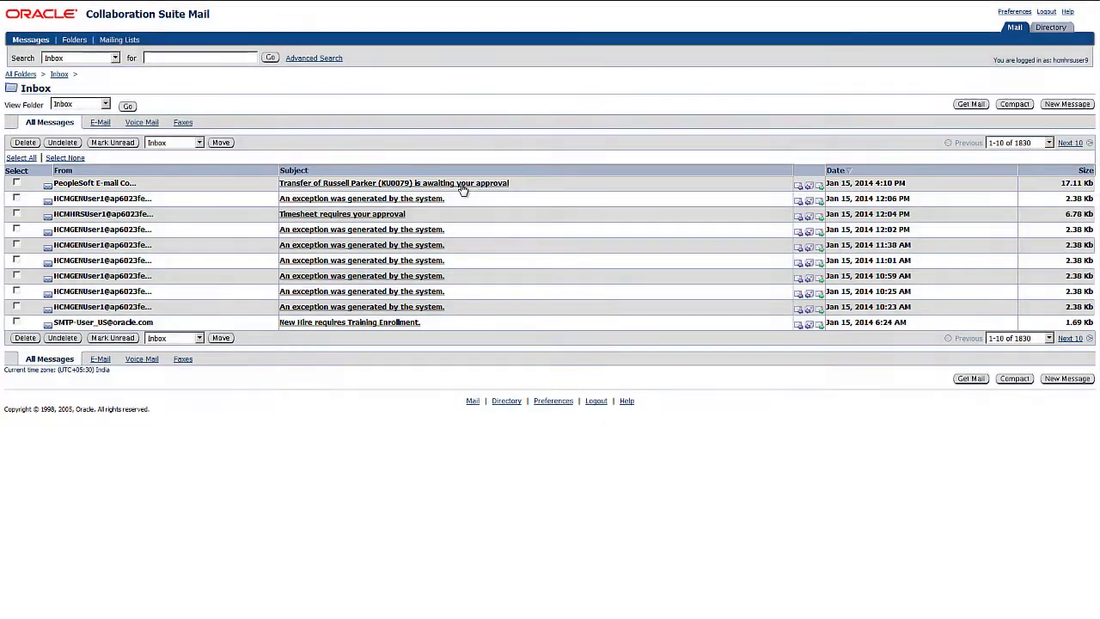
left_click(461, 184)
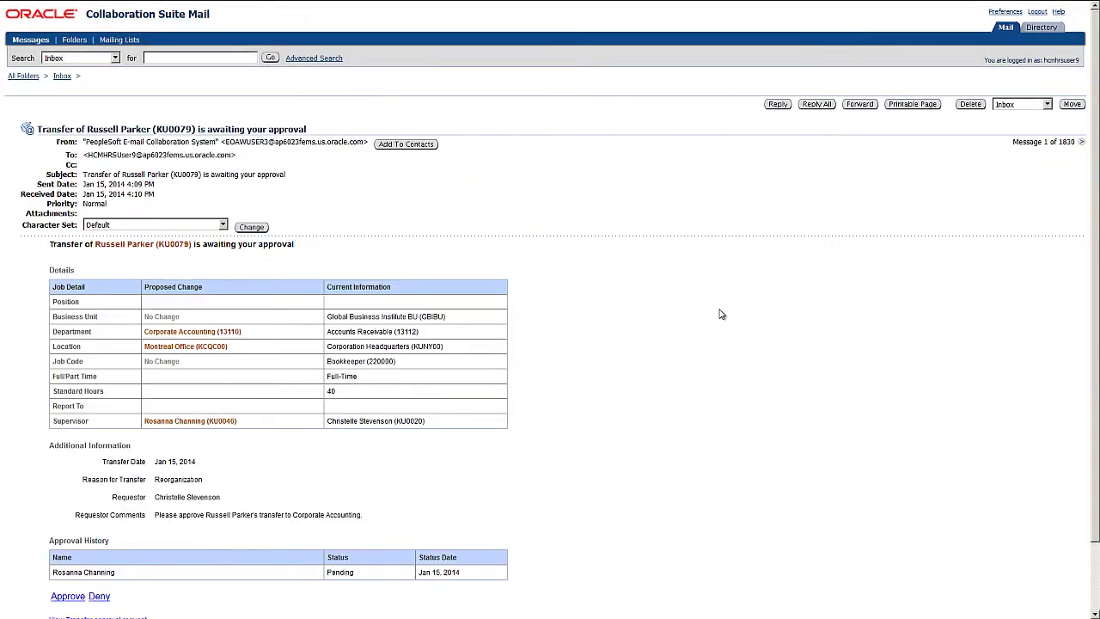
left_click_drag(1097, 318, 1097, 389)
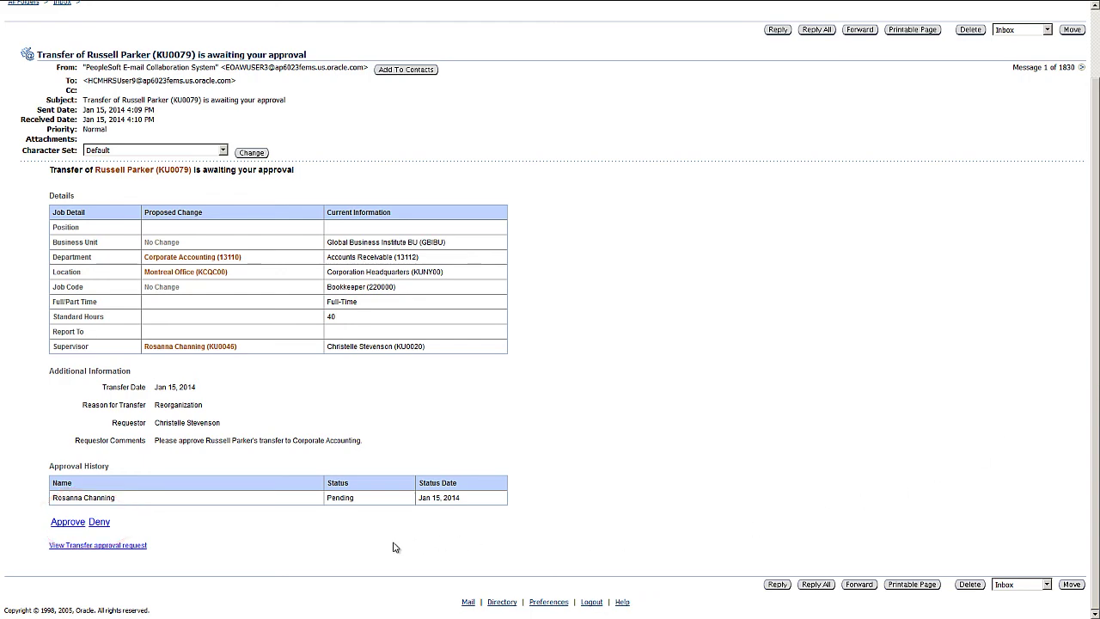
Step: Approve the transfer from the email, entering 'Looks Good' after emcFieldComments=
left_click(81, 523)
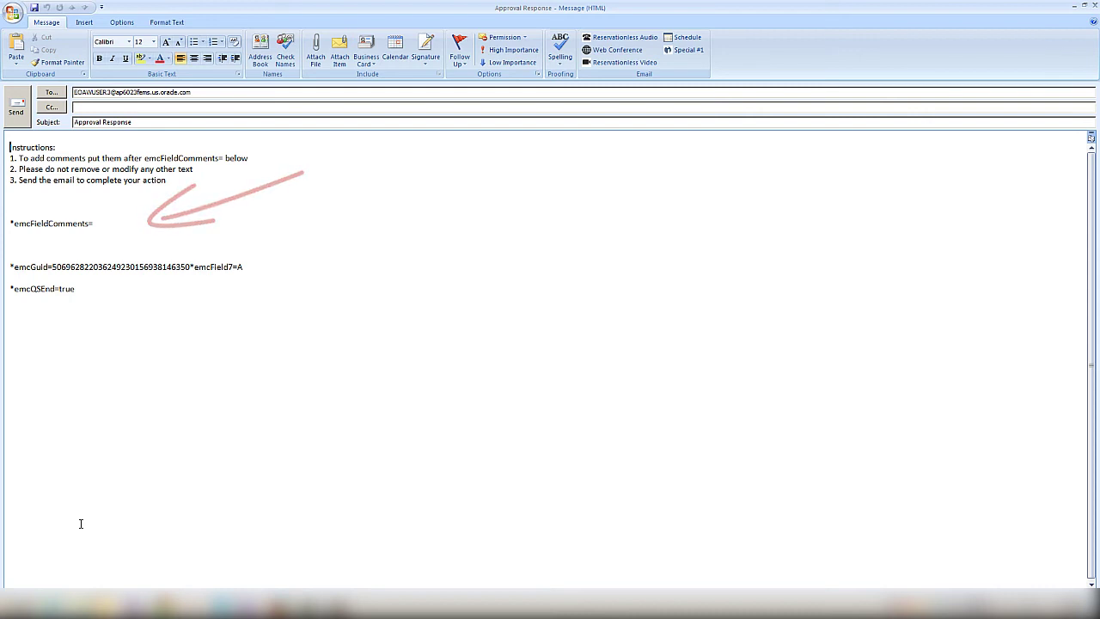
left_click(100, 223)
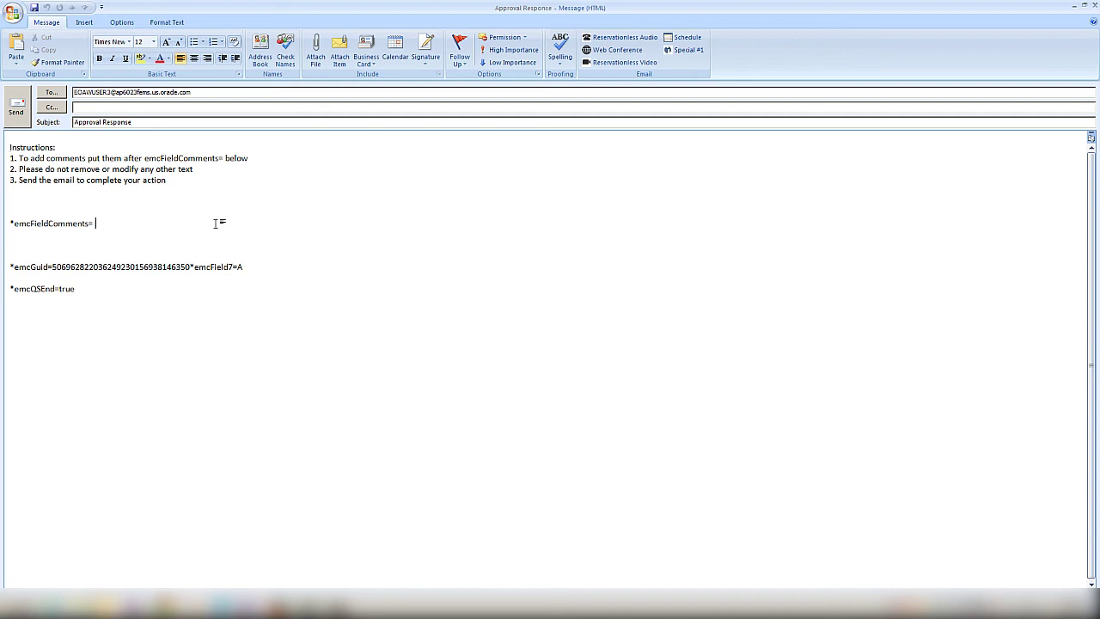
type("Looks Good")
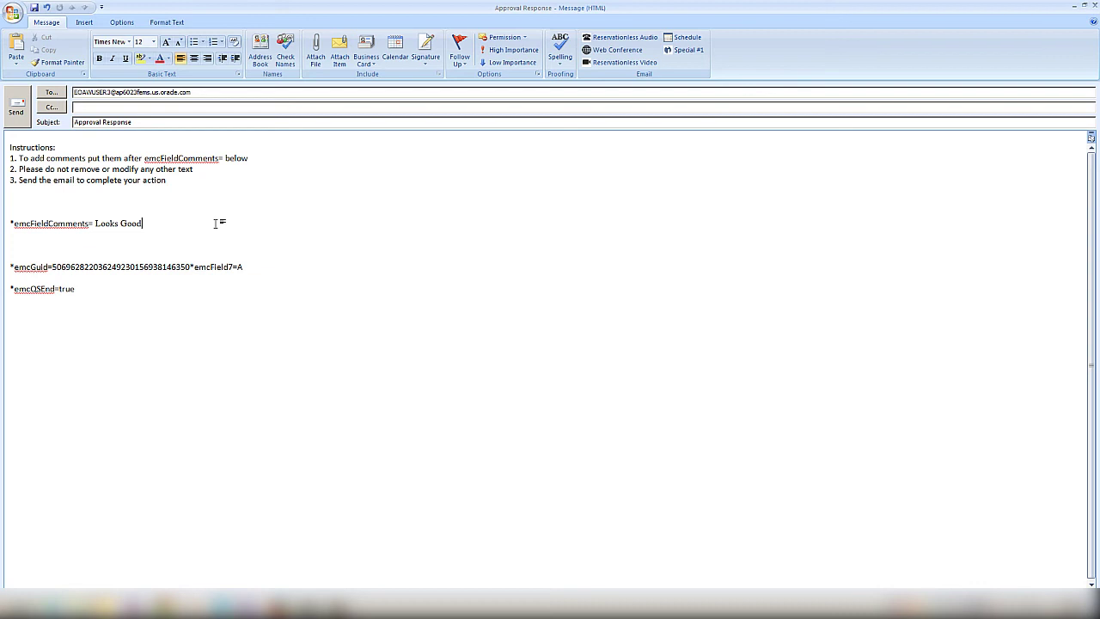
left_click(16, 107)
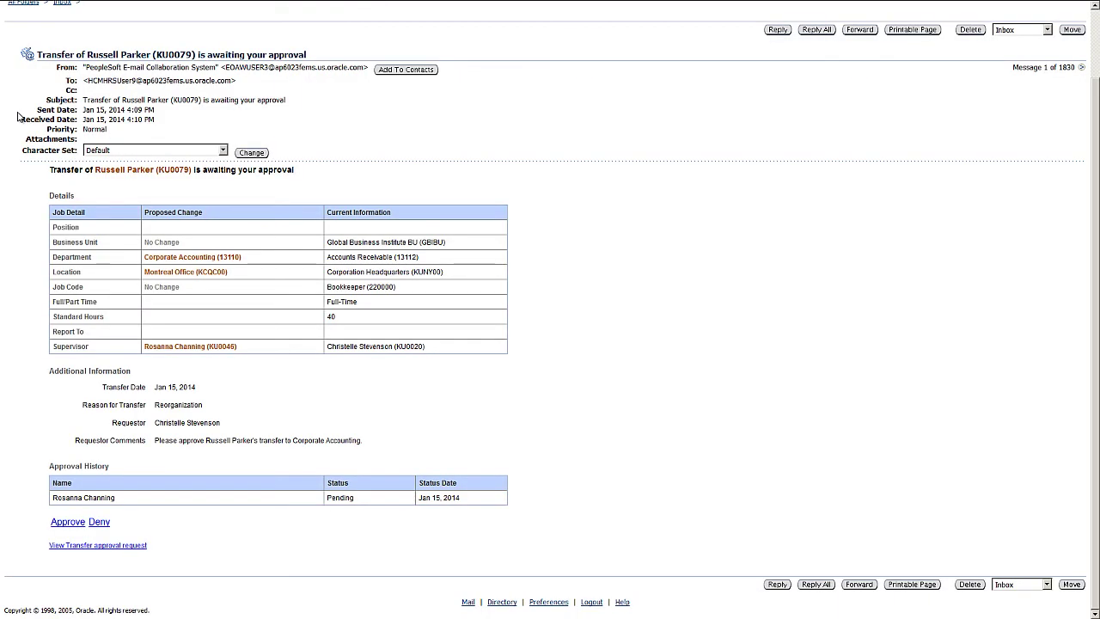